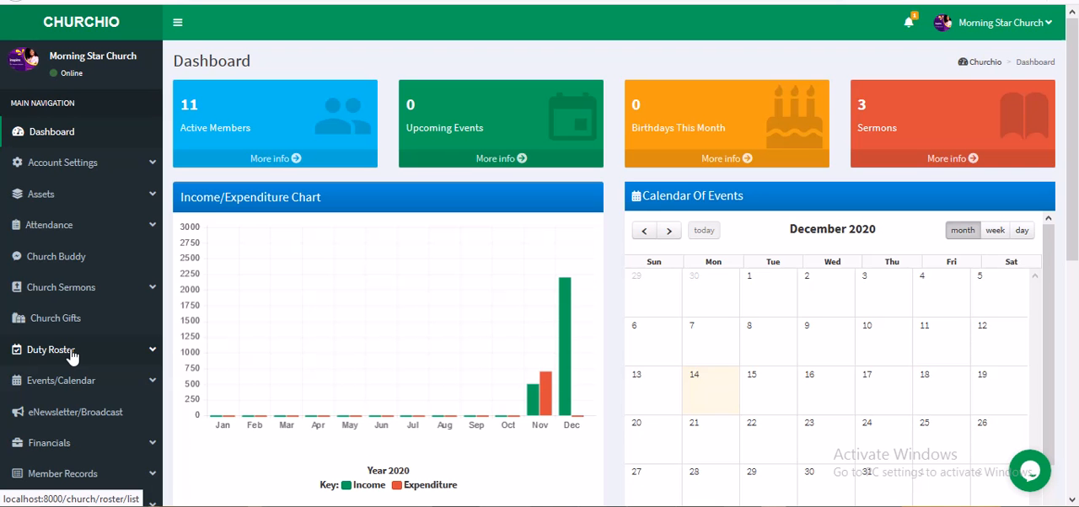
Step: View the duty roster's tasks and activities, and open the form for adding a new roster schedule
{"action": "left_click", "coordinate": [72, 357]}
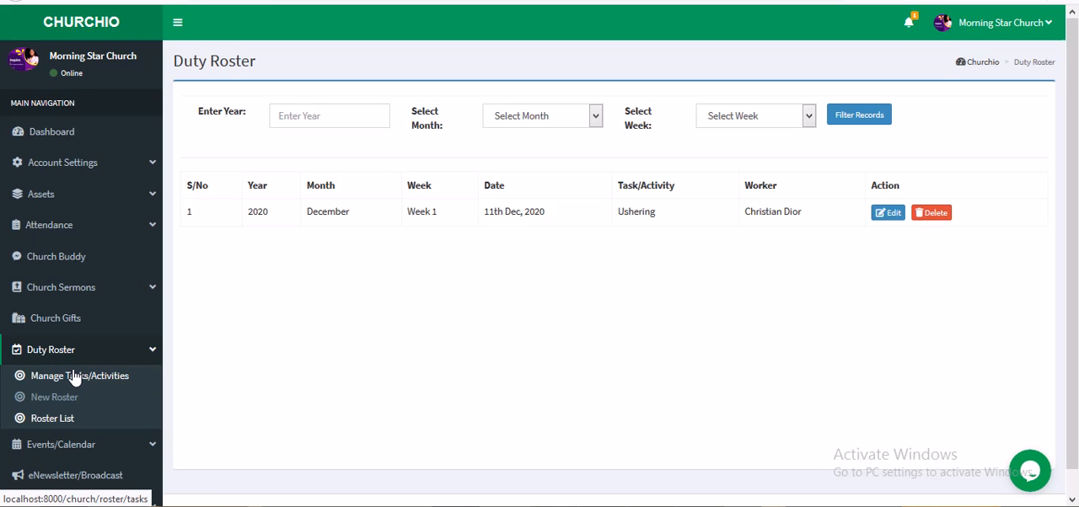
{"action": "left_click", "coordinate": [74, 376]}
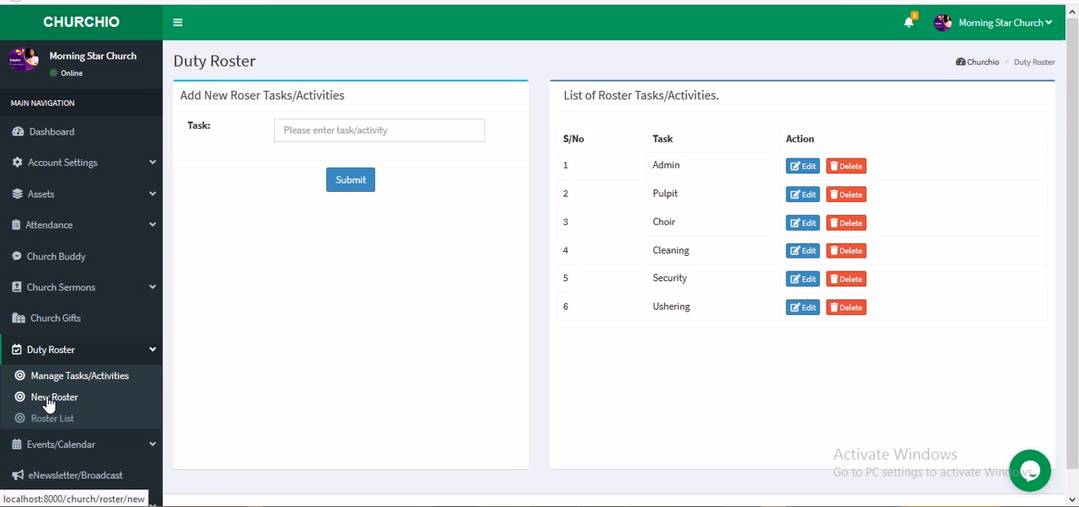
{"action": "left_click", "coordinate": [48, 404]}
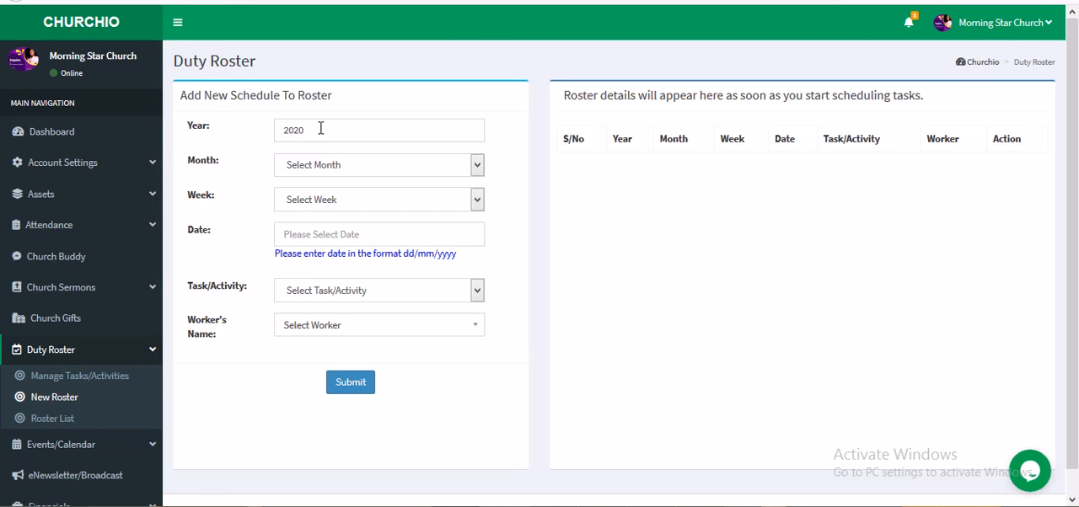
Step: Set the new schedule's month to December, week to Week 2 and date to 14/12/2010
{"action": "left_click", "coordinate": [350, 169]}
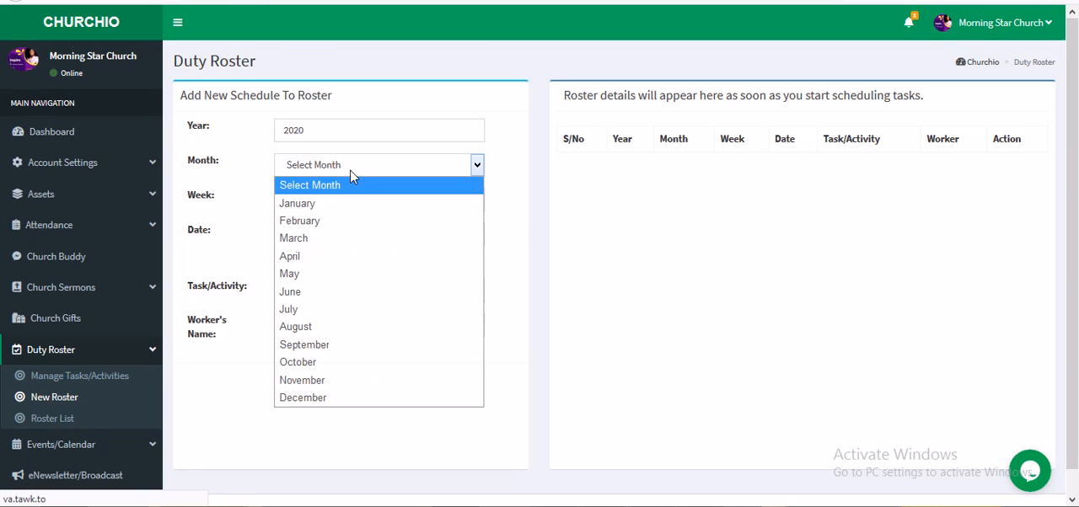
{"action": "left_click", "coordinate": [329, 399]}
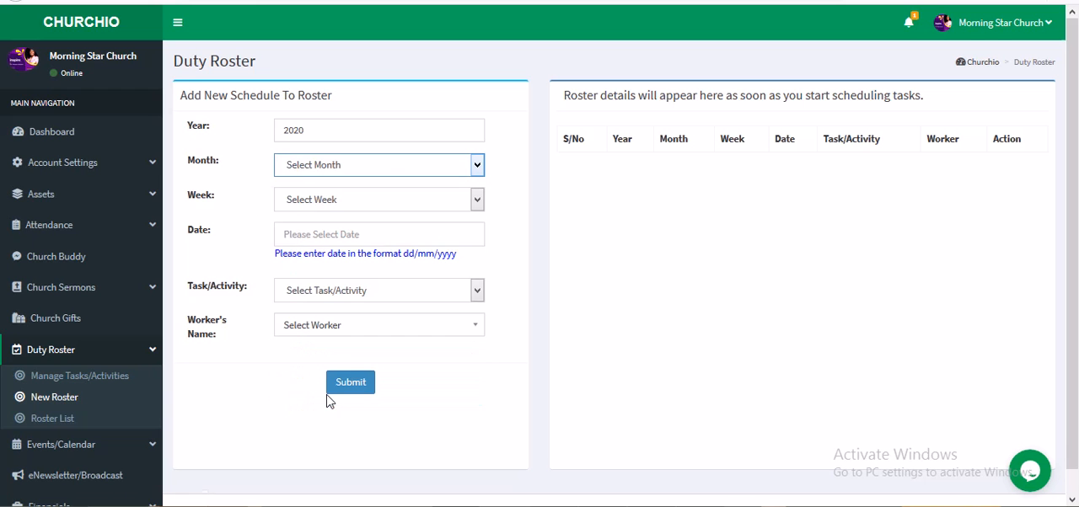
{"action": "left_click", "coordinate": [333, 202]}
{"action": "left_click", "coordinate": [329, 258]}
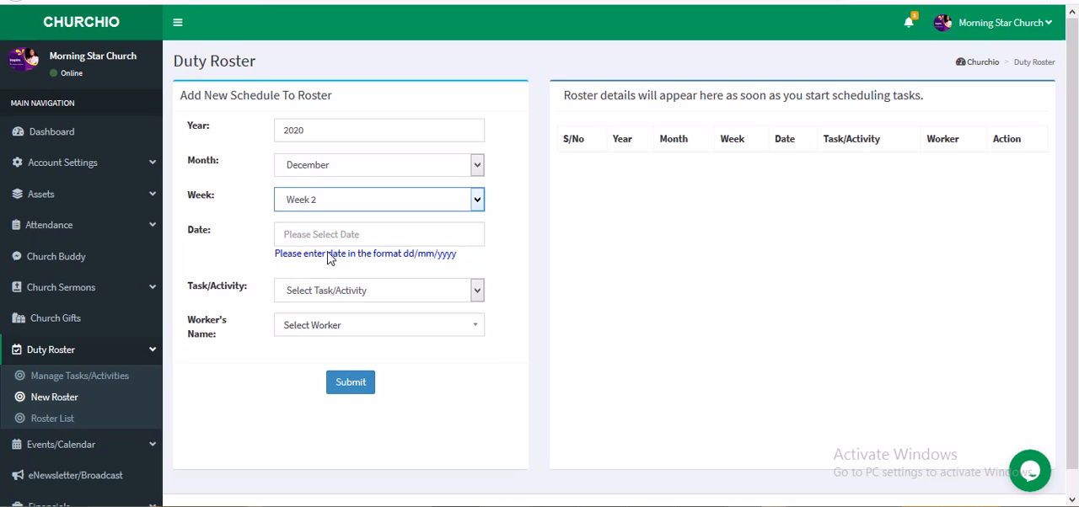
{"action": "left_click", "coordinate": [340, 235]}
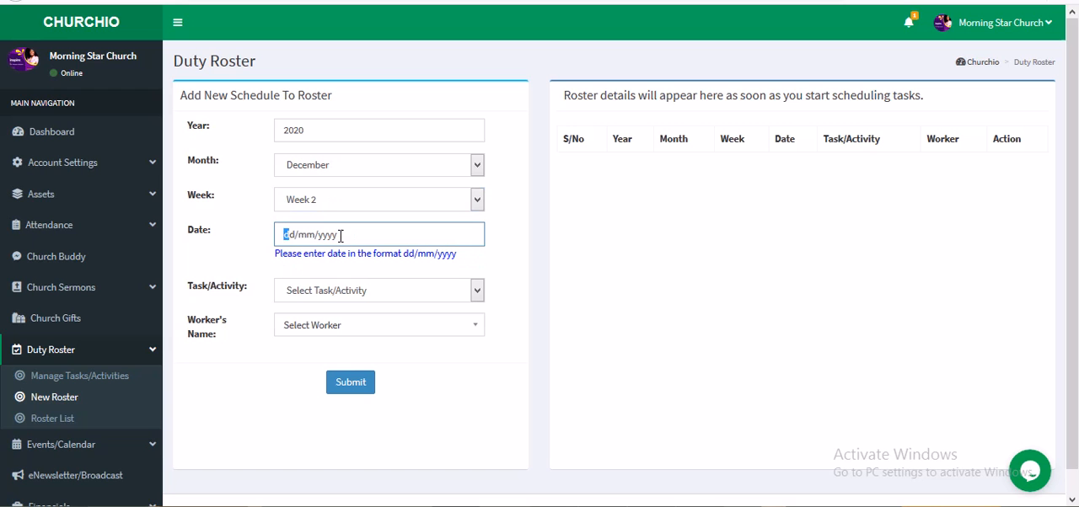
{"action": "type", "text": "14/12/2010"}
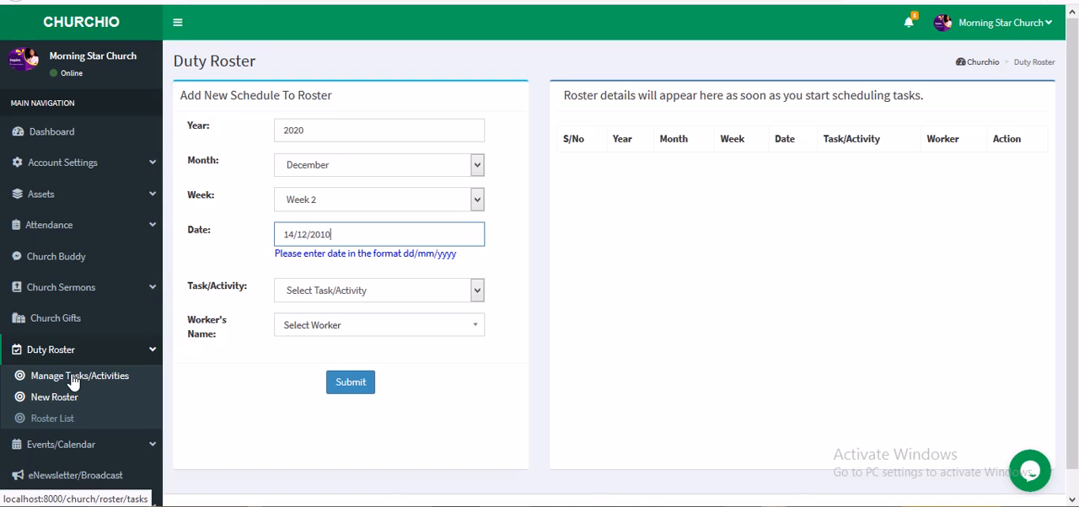
Step: Set the schedule's task to Security and look through the available workers
{"action": "left_click", "coordinate": [329, 293]}
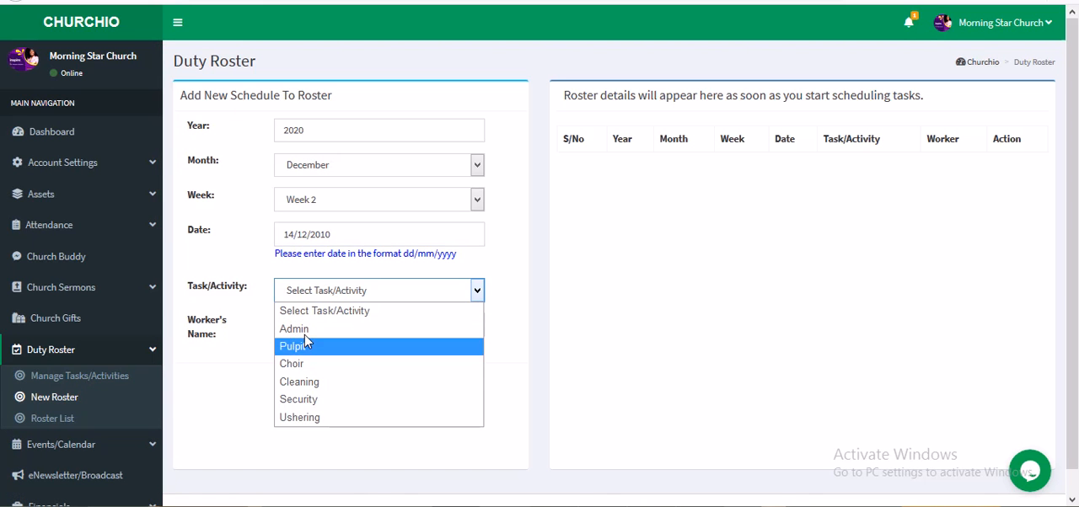
{"action": "left_click", "coordinate": [311, 400]}
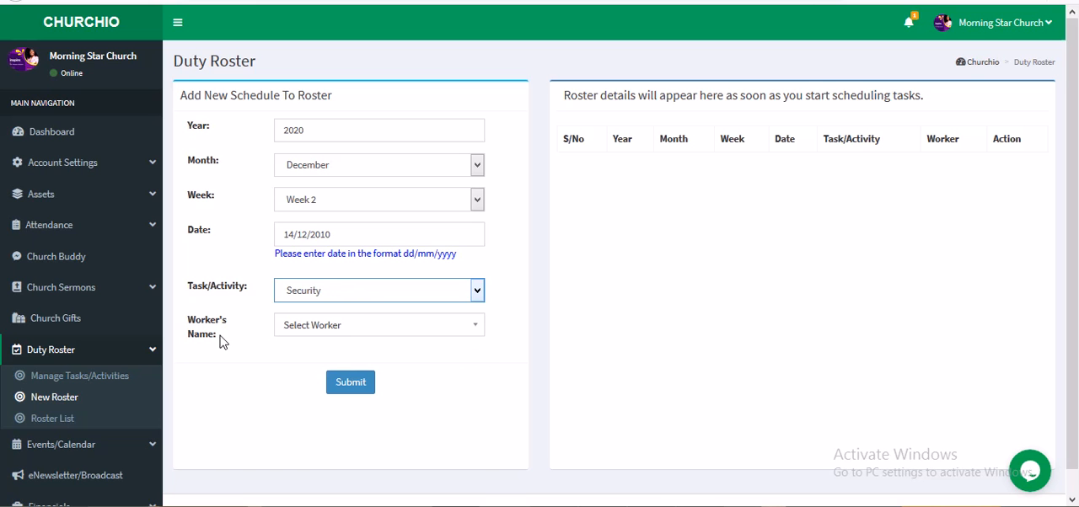
{"action": "left_click", "coordinate": [355, 330]}
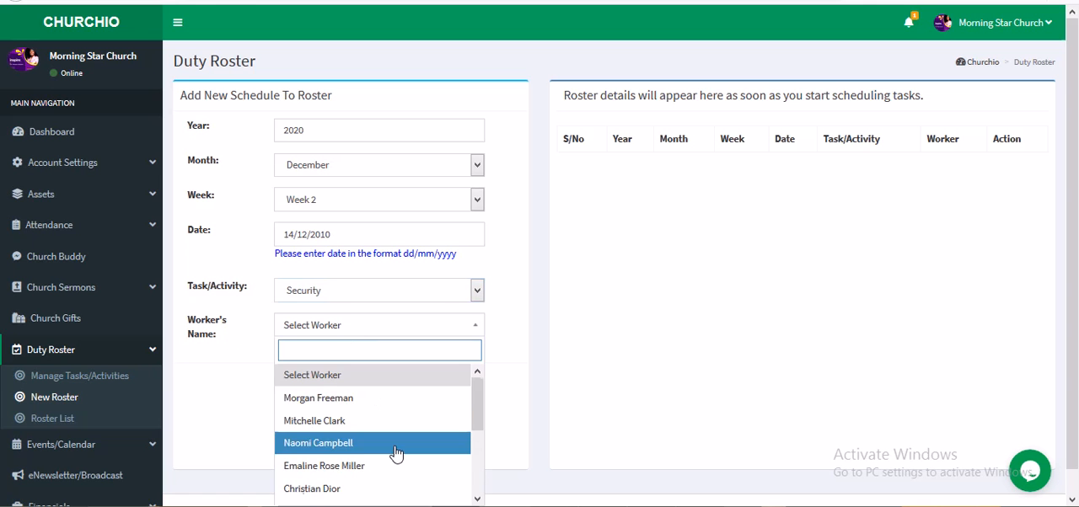
{"action": "scroll", "coordinate": [396, 449], "scroll_direction": "down", "scroll_amount": 3}
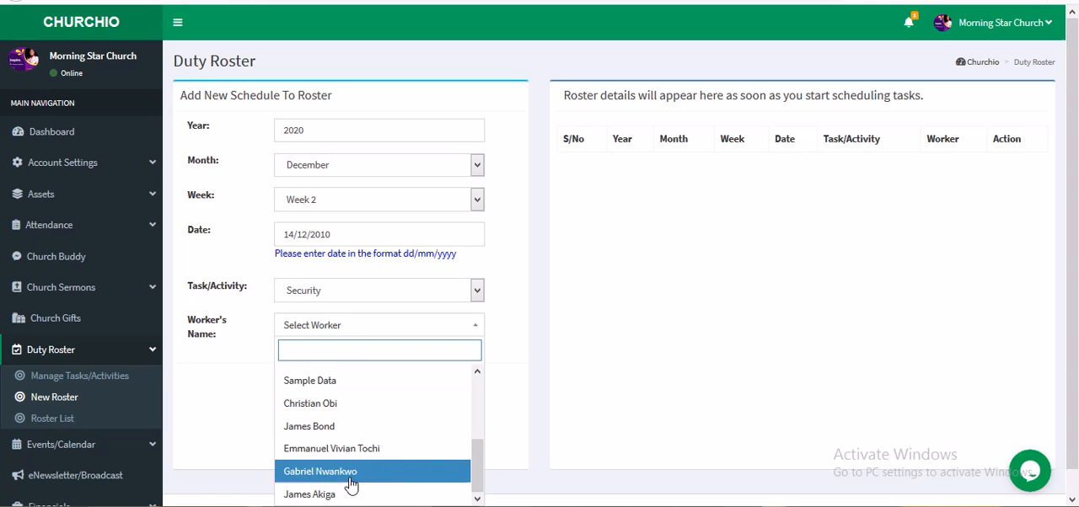
{"action": "scroll", "coordinate": [350, 493], "scroll_direction": "up", "scroll_amount": 3}
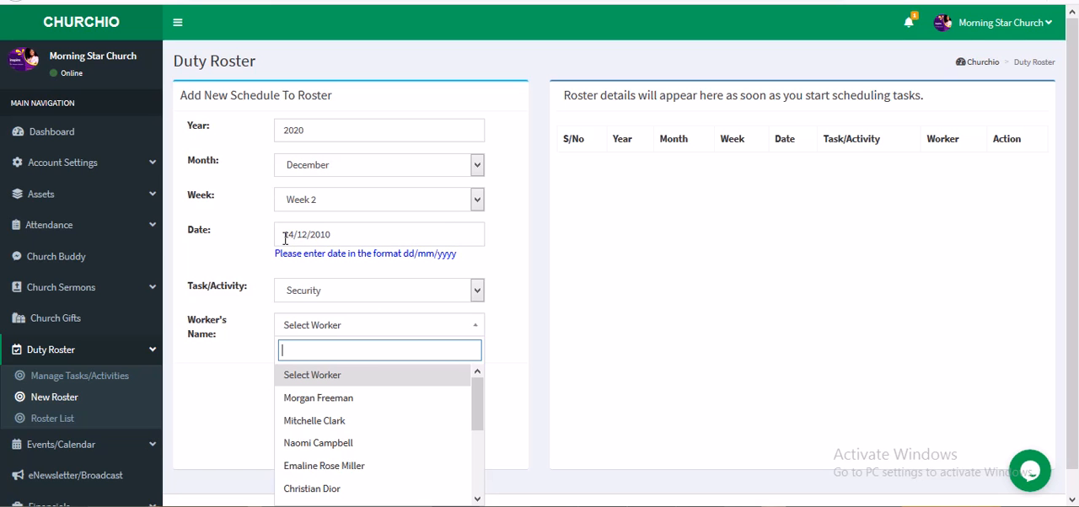
Step: Correct the schedule's date to 14/12/2020
{"action": "left_click_drag", "start_coordinate": [332, 237], "coordinate": [326, 237]}
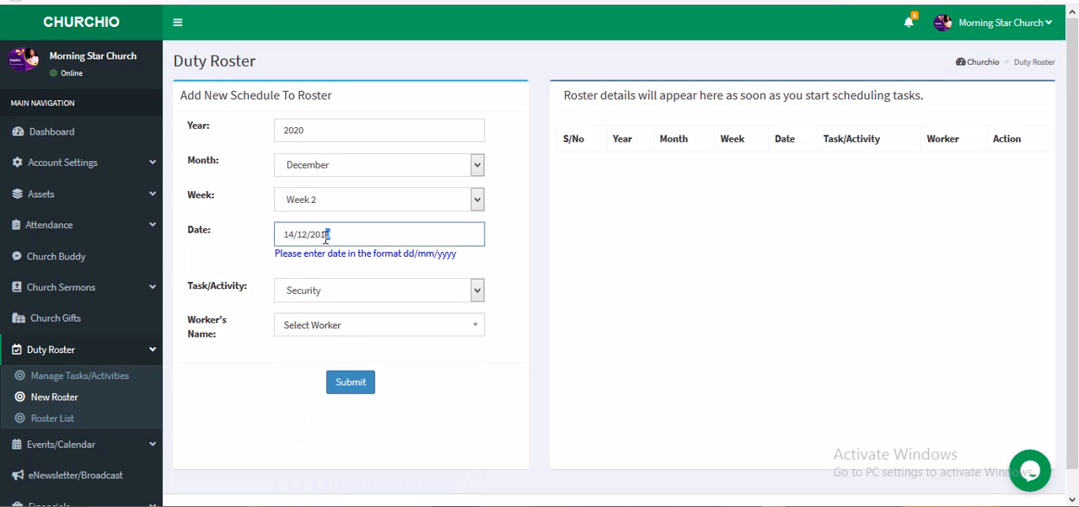
{"action": "key", "text": "BackSpace"}
{"action": "type", "text": "20"}
Step: Assign the last worker in the list to the Security schedule, submit it and dismiss the confirmation
{"action": "left_click", "coordinate": [350, 326]}
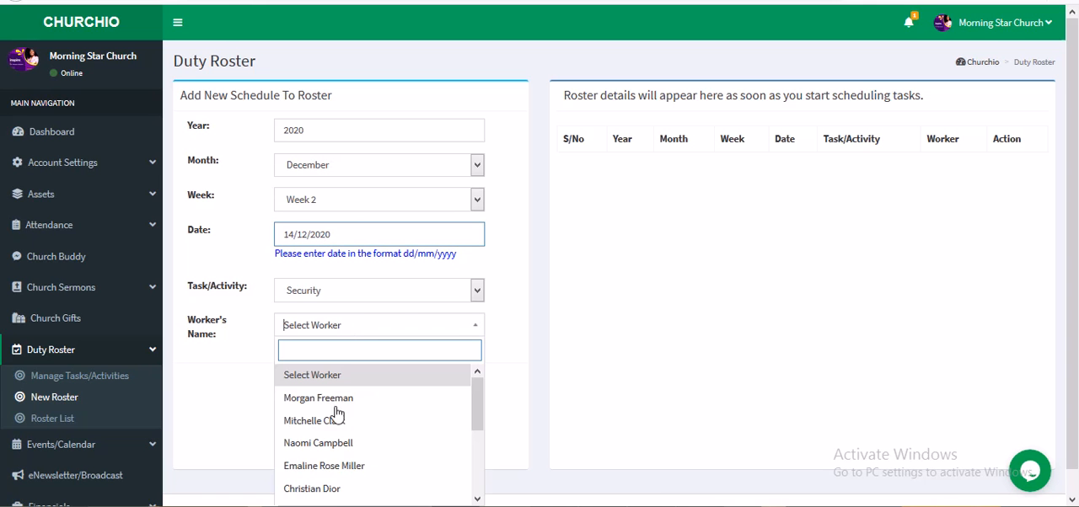
{"action": "scroll", "coordinate": [341, 448], "scroll_direction": "down", "scroll_amount": 5}
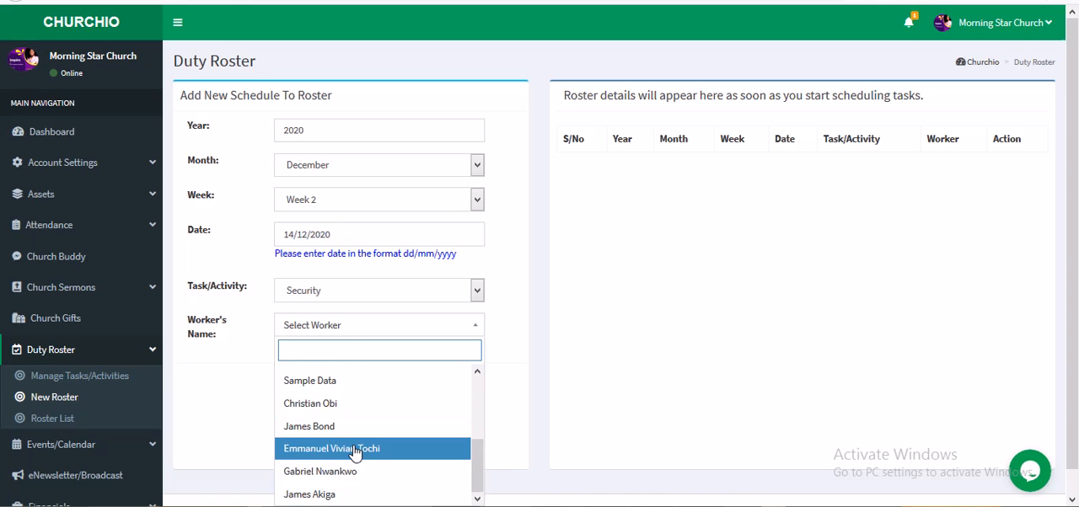
{"action": "left_click", "coordinate": [354, 495]}
{"action": "left_click", "coordinate": [350, 386]}
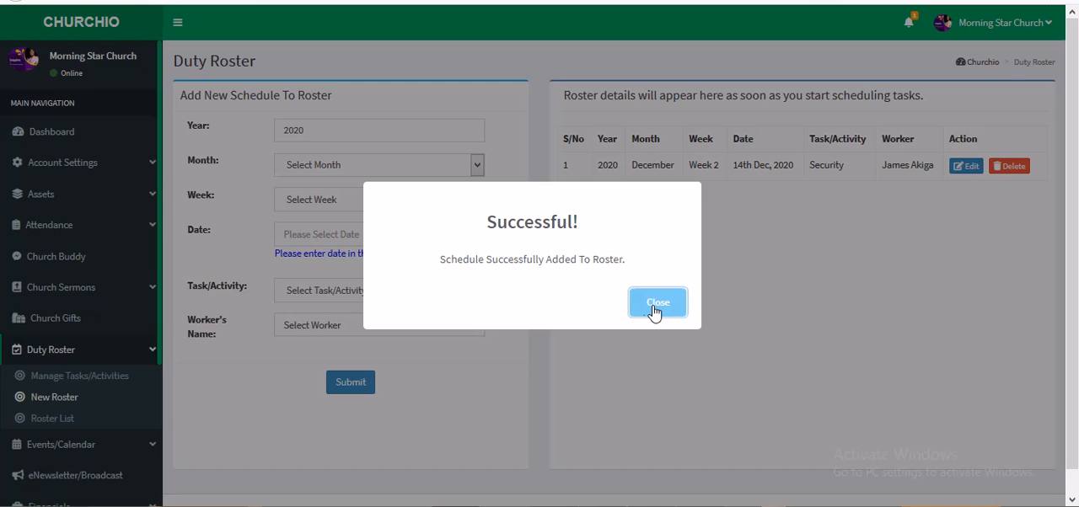
{"action": "left_click", "coordinate": [656, 303]}
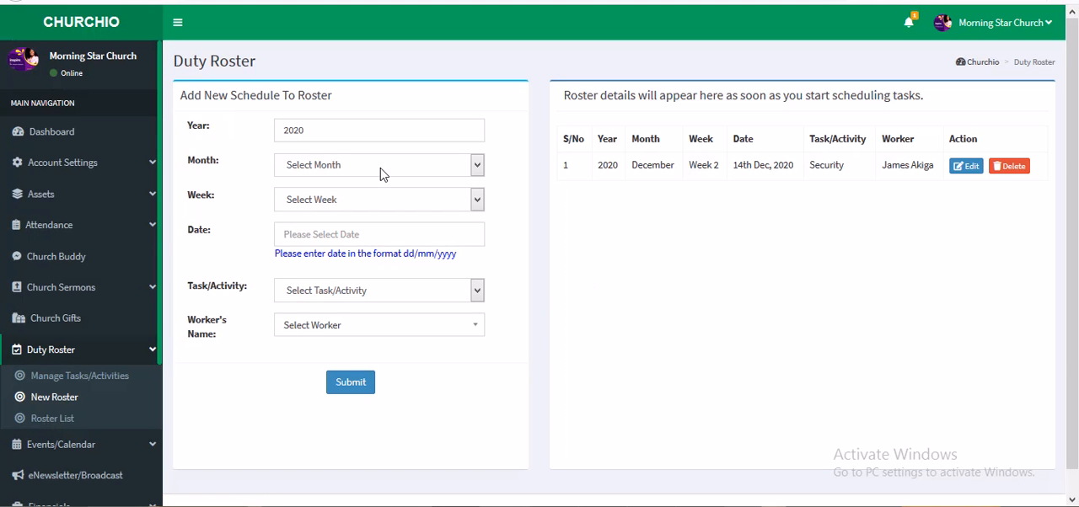
Step: Fill in a second schedule with month December, Week 2 and date 14/12/2020
{"action": "left_click", "coordinate": [380, 169]}
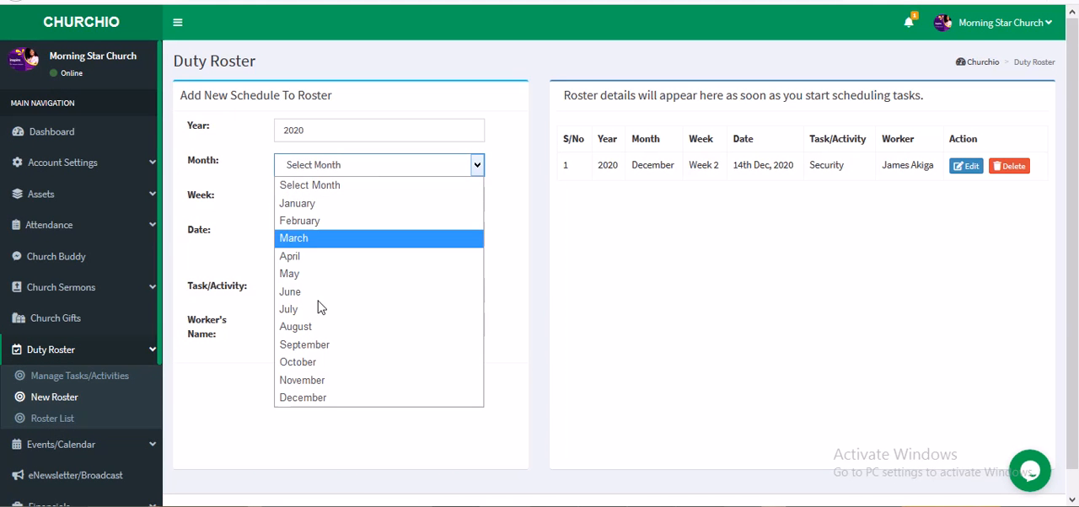
{"action": "left_click", "coordinate": [317, 398]}
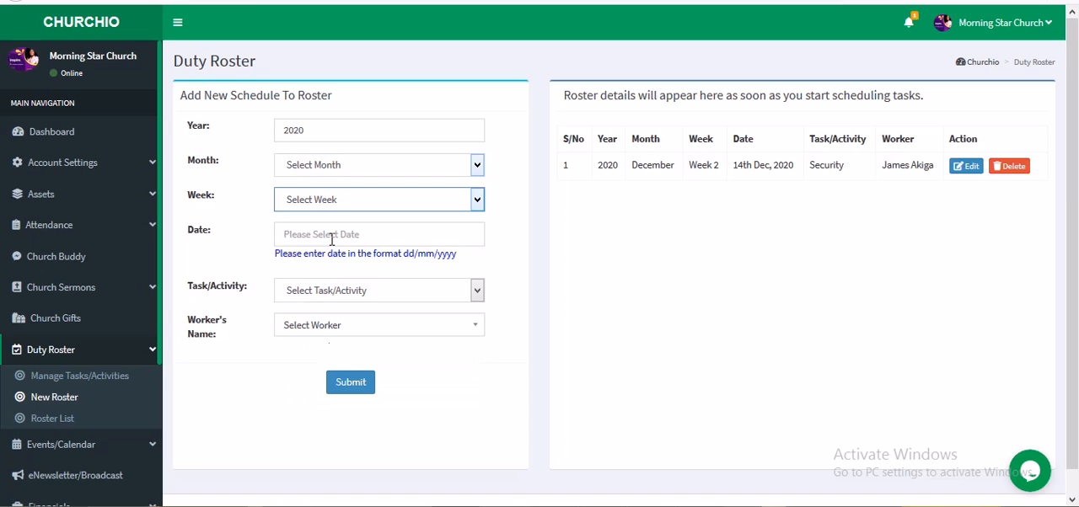
{"action": "left_click", "coordinate": [351, 206]}
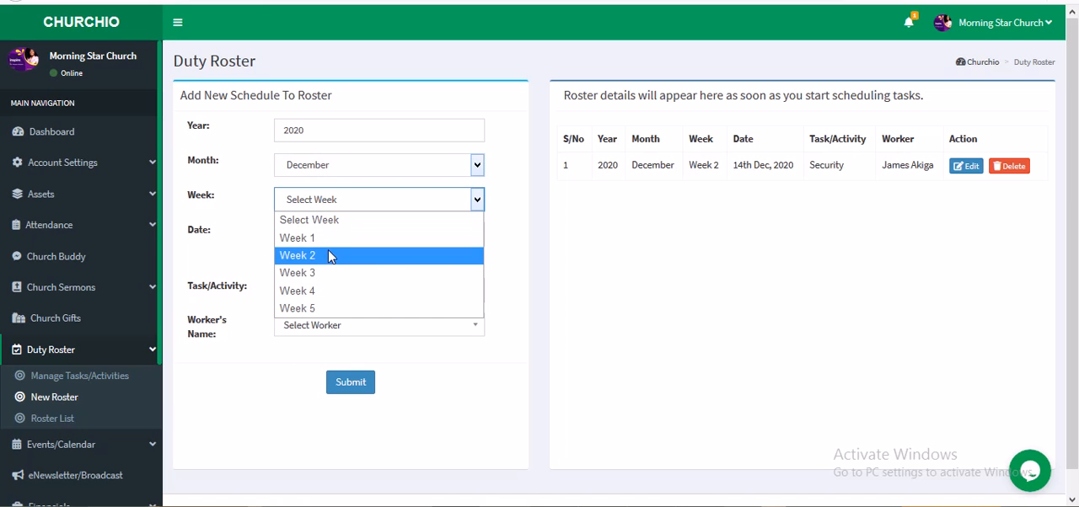
{"action": "left_click", "coordinate": [329, 254]}
{"action": "left_click", "coordinate": [326, 236]}
{"action": "type", "text": "14/12/2020"}
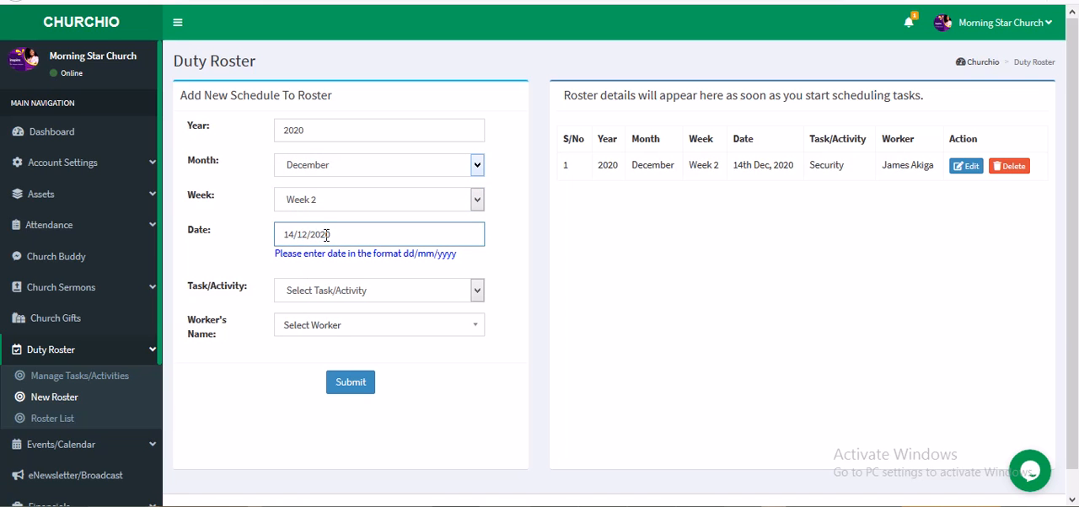
Step: Set the second schedule's task to Ushering, assign the second worker in the list and submit it
{"action": "left_click", "coordinate": [288, 298]}
{"action": "left_click", "coordinate": [299, 418]}
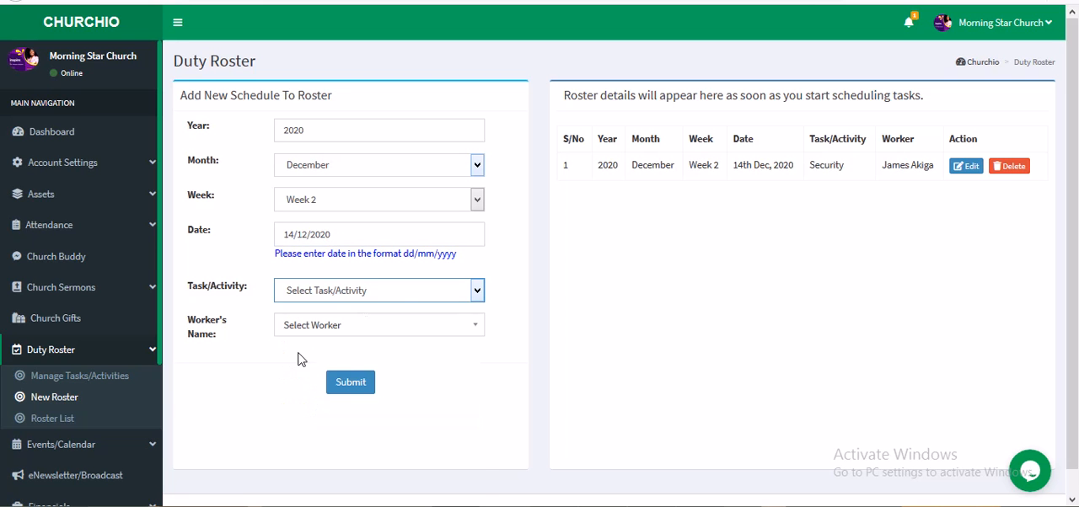
{"action": "left_click", "coordinate": [306, 327]}
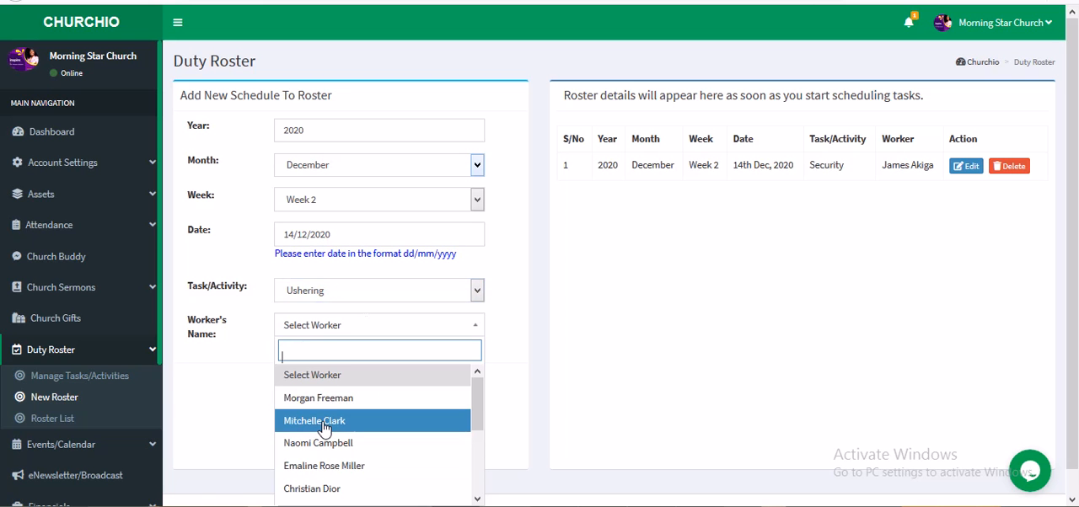
{"action": "left_click", "coordinate": [297, 424]}
{"action": "left_click", "coordinate": [349, 384]}
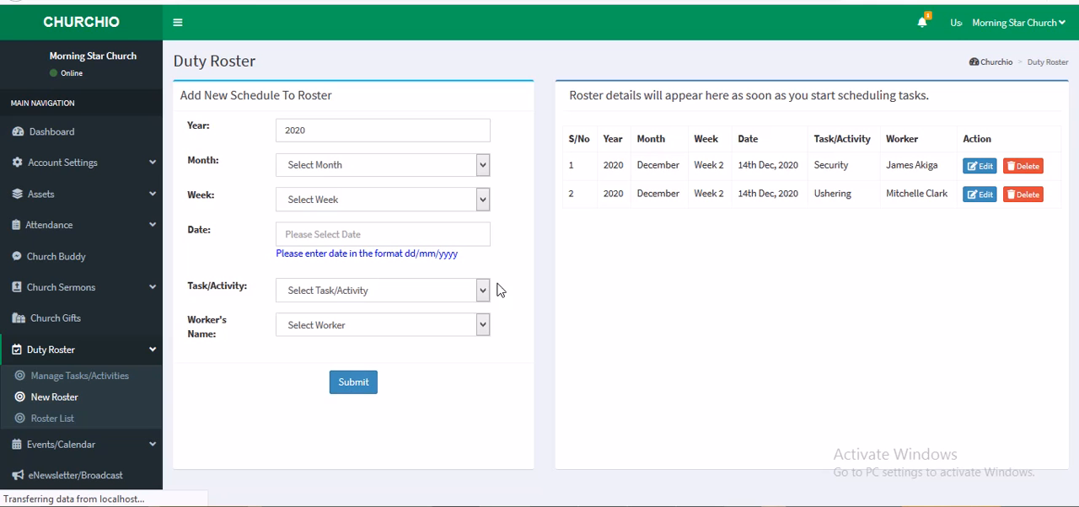
Step: Dismiss the confirmation and fill in a third schedule with month December, Week 2 and date 14/12/2020
{"action": "left_click", "coordinate": [352, 166]}
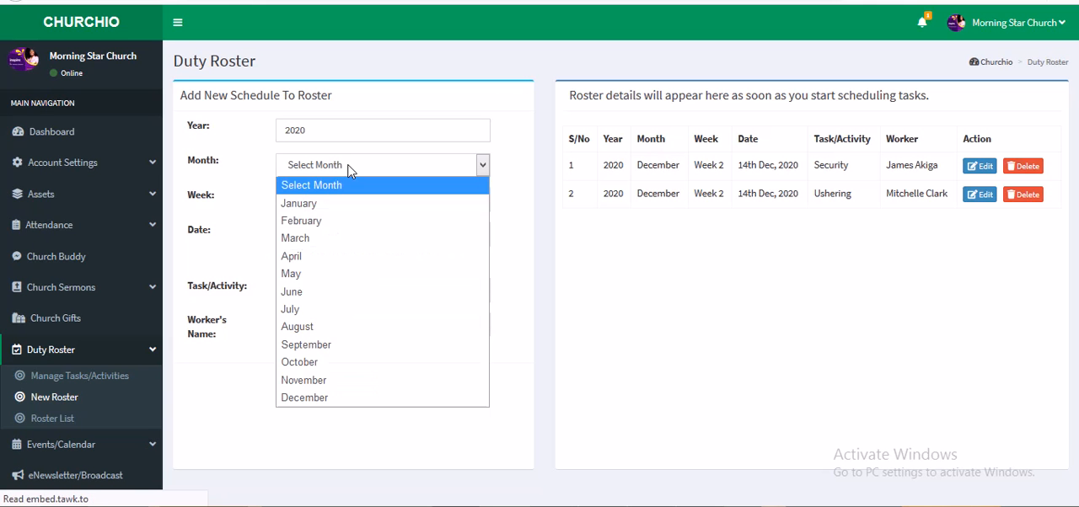
{"action": "left_click", "coordinate": [309, 401]}
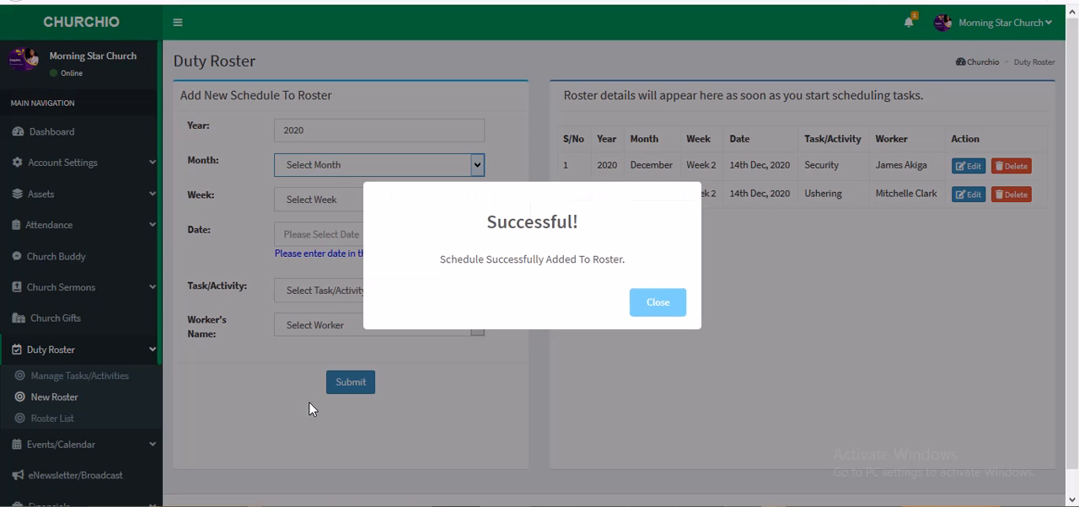
{"action": "left_click", "coordinate": [316, 210]}
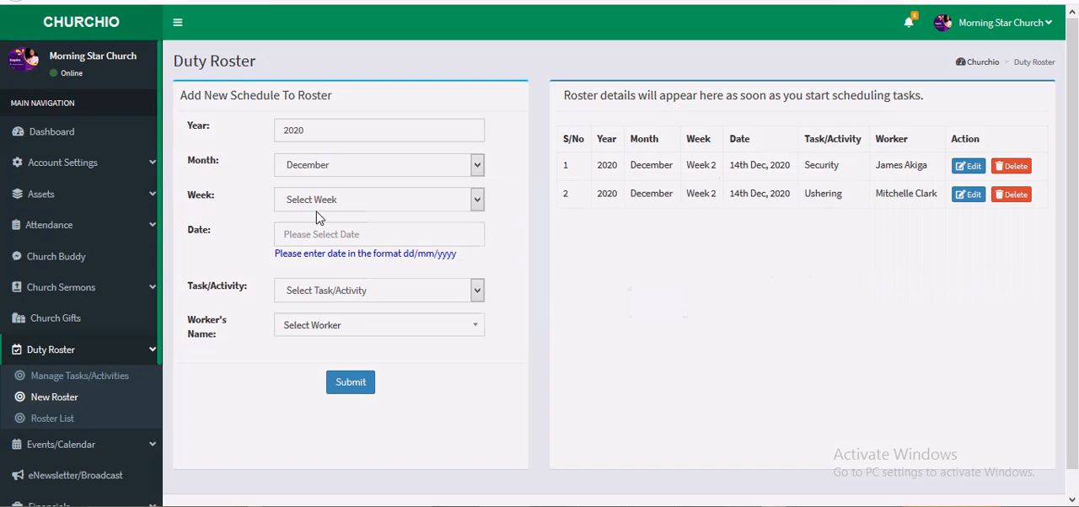
{"action": "left_click", "coordinate": [356, 204]}
{"action": "left_click", "coordinate": [325, 251]}
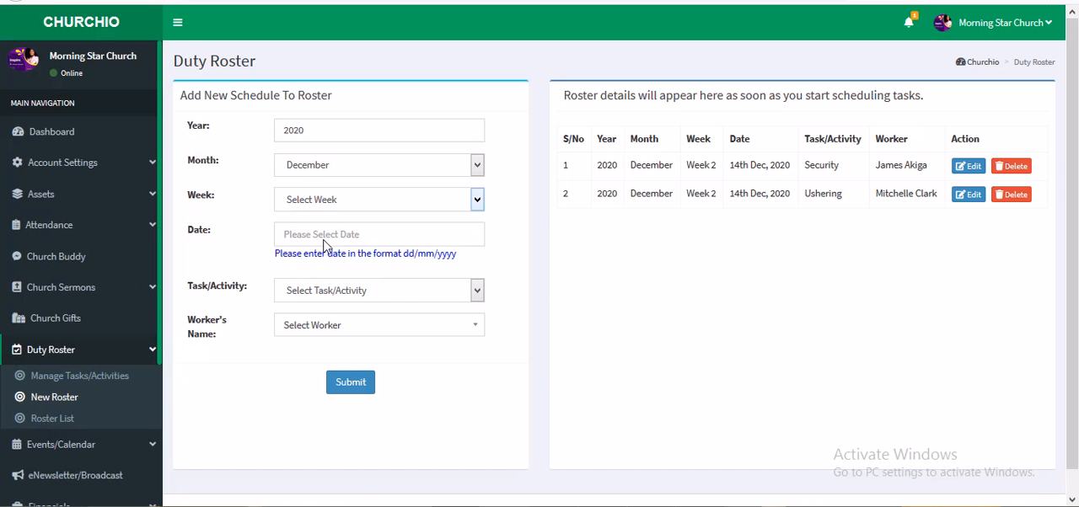
{"action": "left_click", "coordinate": [323, 234]}
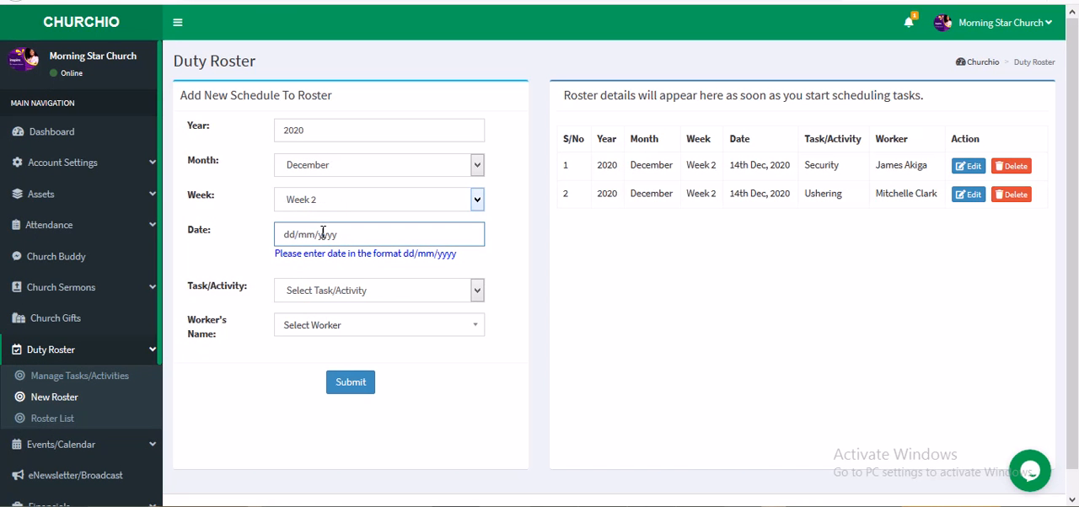
{"action": "type", "text": "141"}
{"action": "type", "text": "2020"}
Step: Set the third schedule's task to Pulpit, assign the worker listed after Sample Data, submit it and dismiss the confirmation
{"action": "left_click", "coordinate": [313, 295]}
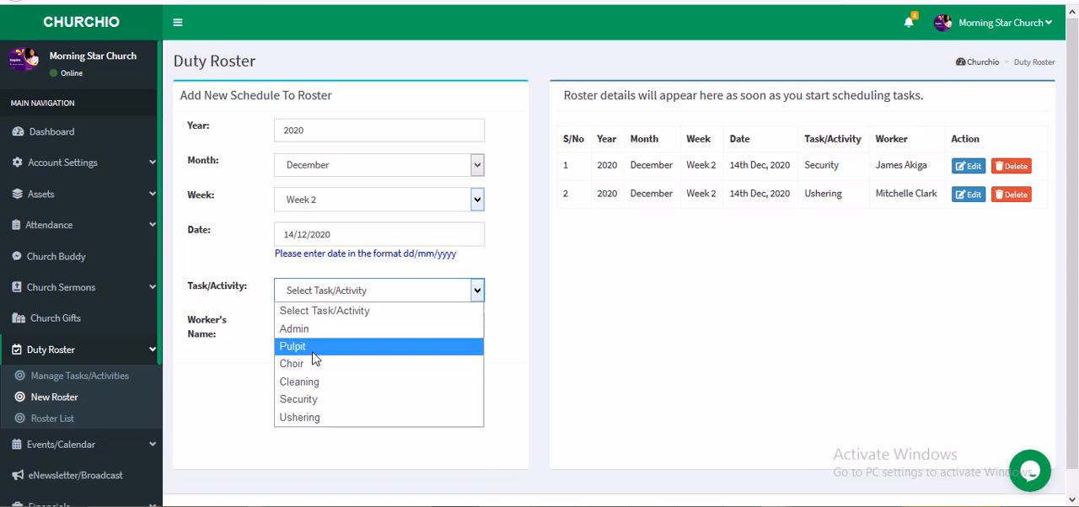
{"action": "left_click", "coordinate": [315, 349]}
{"action": "left_click", "coordinate": [332, 333]}
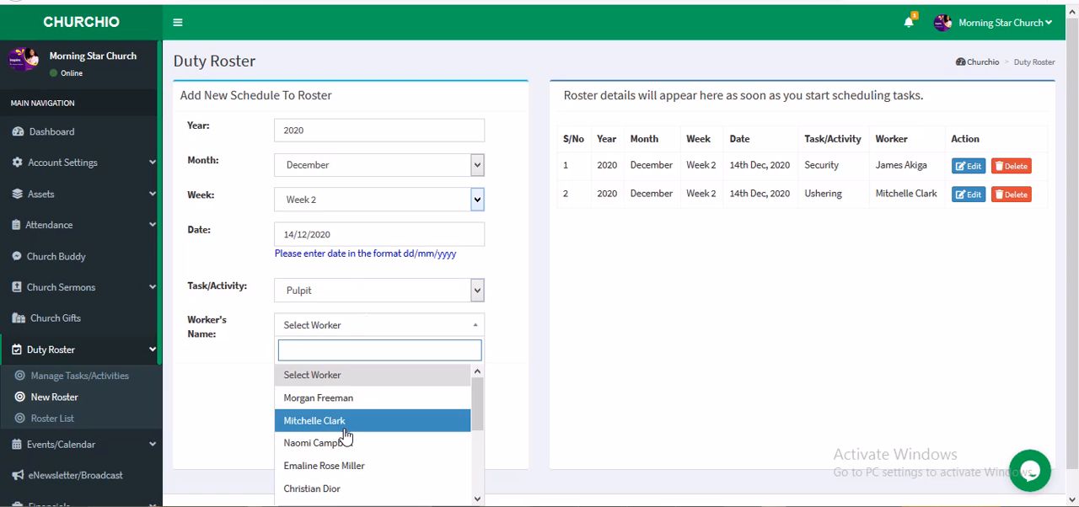
{"action": "scroll", "coordinate": [348, 435], "scroll_direction": "down", "scroll_amount": 3}
{"action": "scroll", "coordinate": [349, 435], "scroll_direction": "down", "scroll_amount": 1}
{"action": "left_click", "coordinate": [359, 405]}
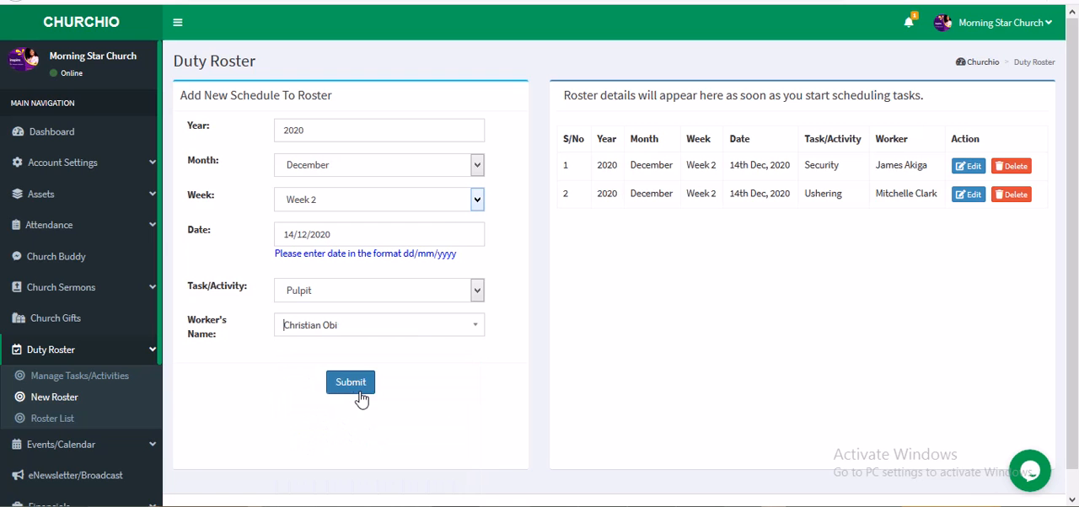
{"action": "left_click", "coordinate": [358, 385]}
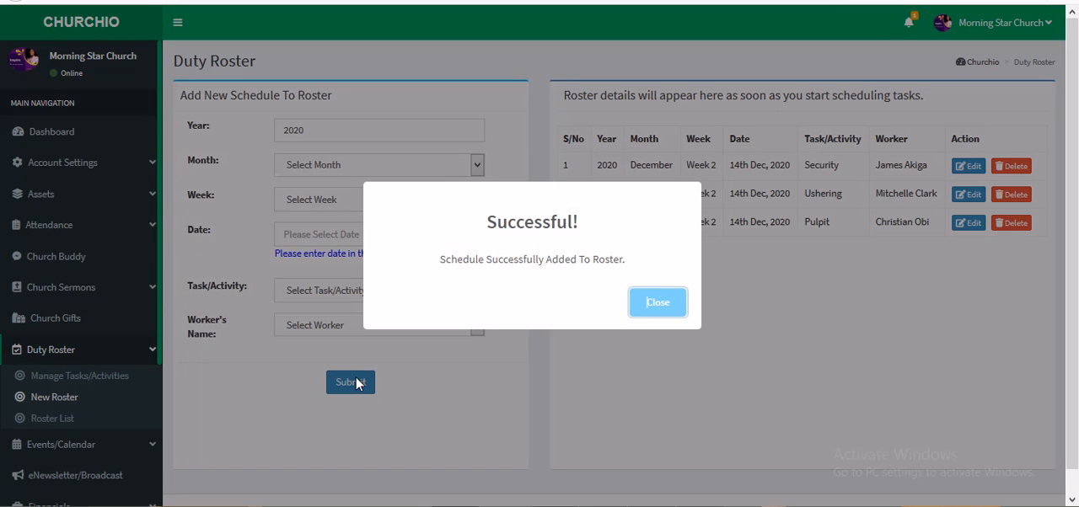
{"action": "left_click", "coordinate": [658, 303]}
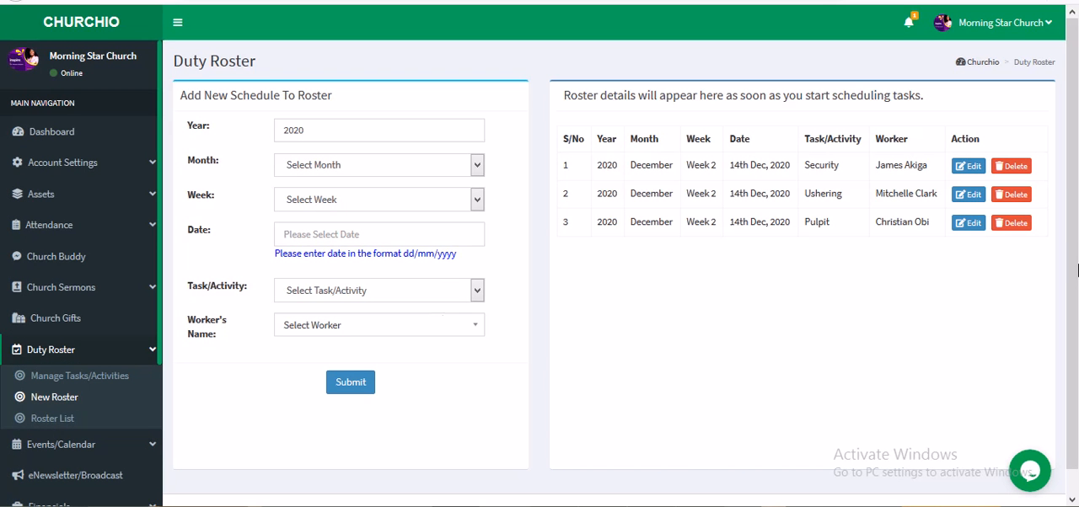
Step: Open the Security schedule's edit form from the roster table and close it
{"action": "left_click", "coordinate": [971, 171]}
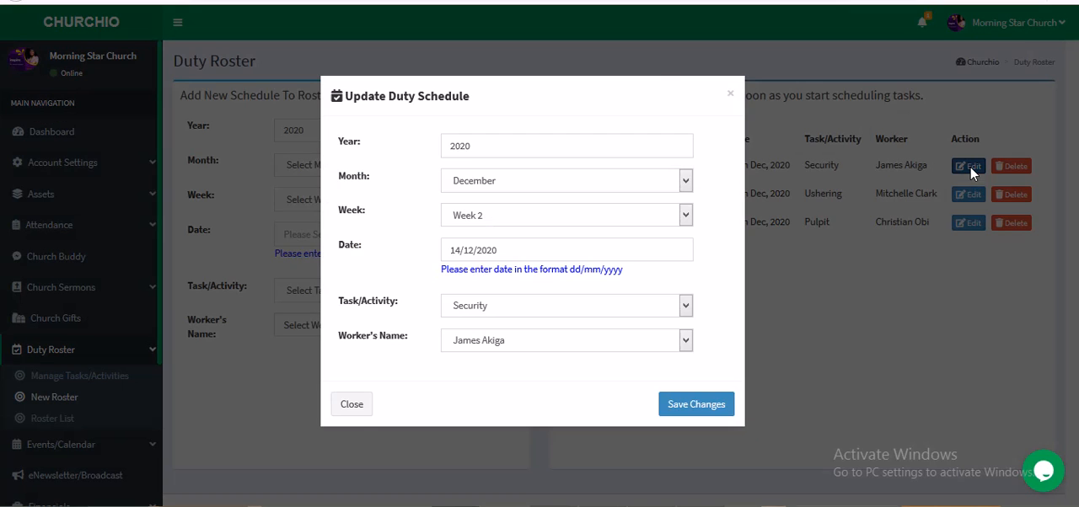
{"action": "left_click", "coordinate": [351, 408]}
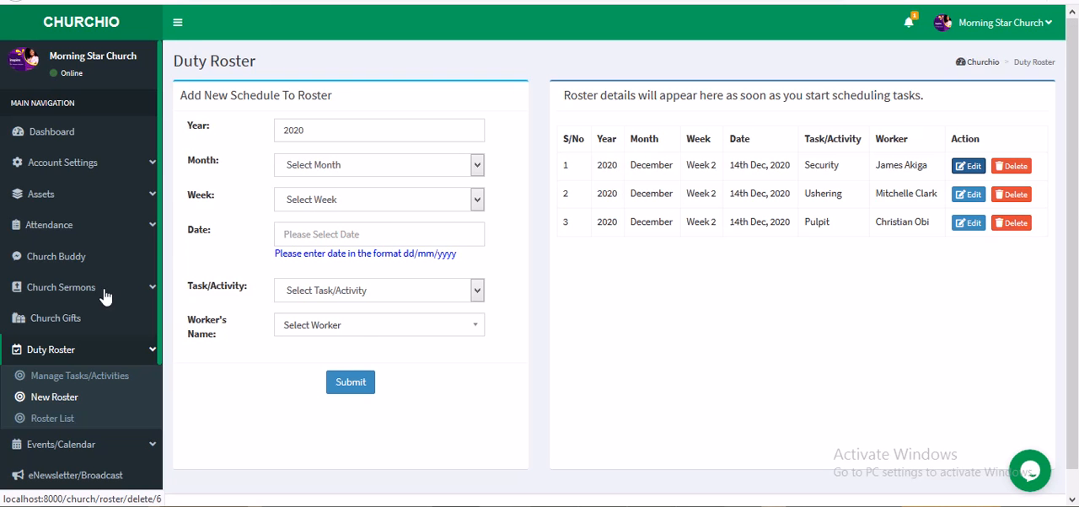
Step: Open the roster list and review the dates of the Week 2 schedules
{"action": "left_click", "coordinate": [49, 426]}
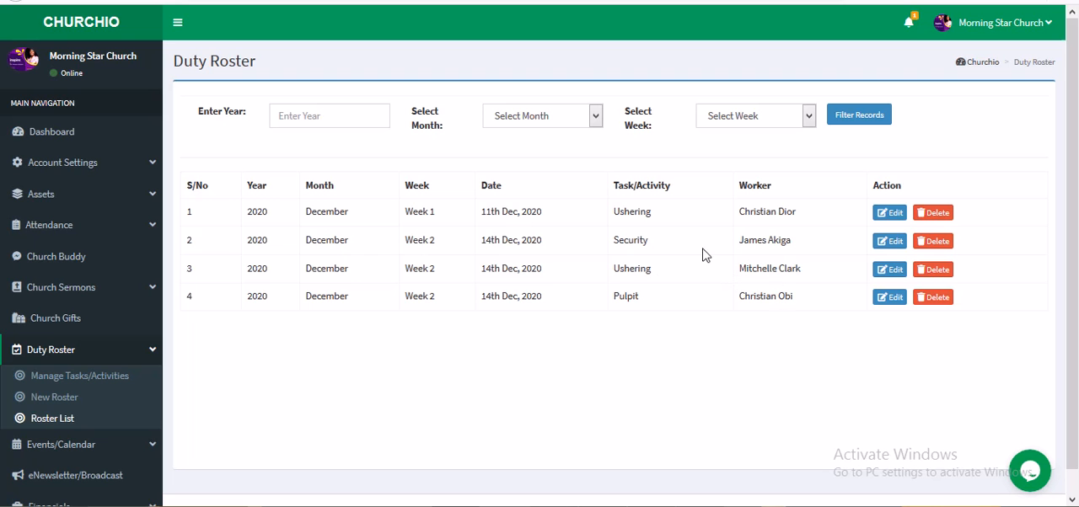
{"action": "left_click_drag", "start_coordinate": [486, 240], "coordinate": [482, 241]}
{"action": "double_click", "coordinate": [484, 242]}
{"action": "left_click", "coordinate": [488, 261]}
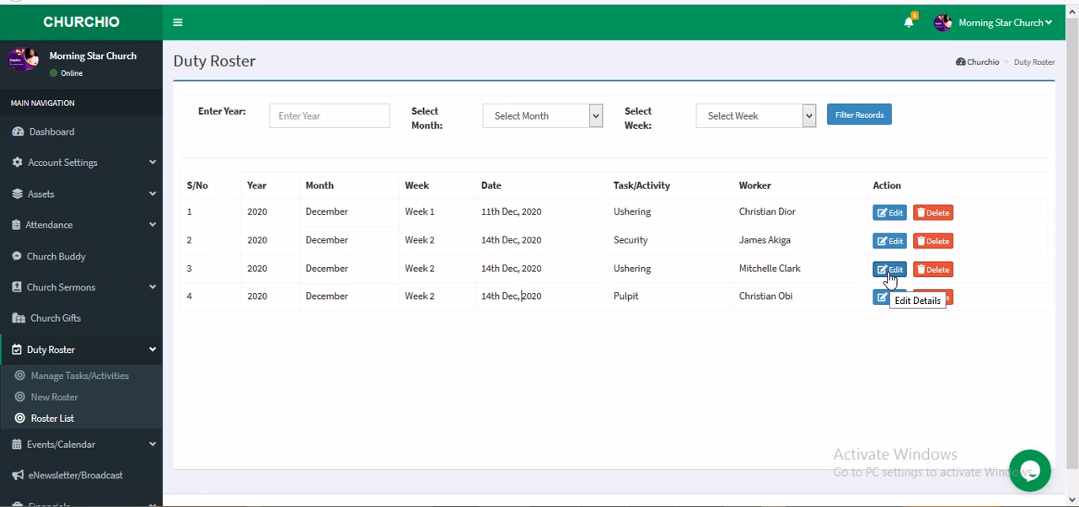
{"action": "left_click", "coordinate": [747, 119]}
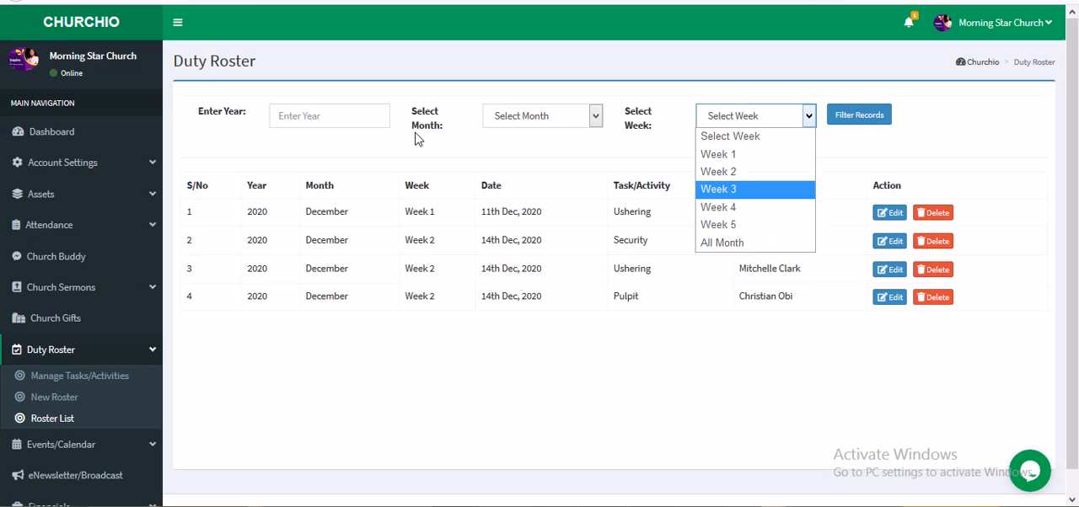
{"action": "left_click", "coordinate": [318, 111]}
{"action": "left_click", "coordinate": [592, 123]}
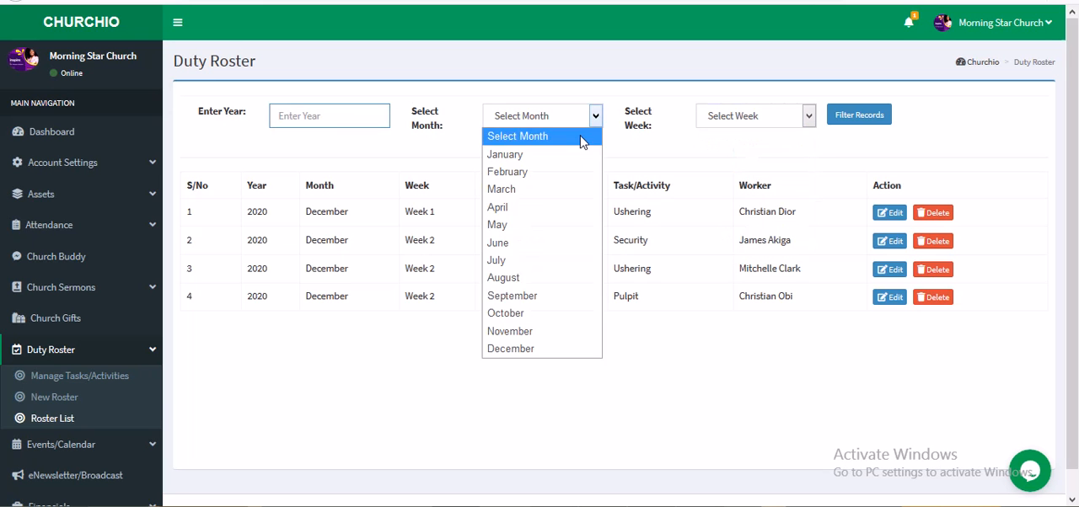
{"action": "left_click", "coordinate": [733, 124]}
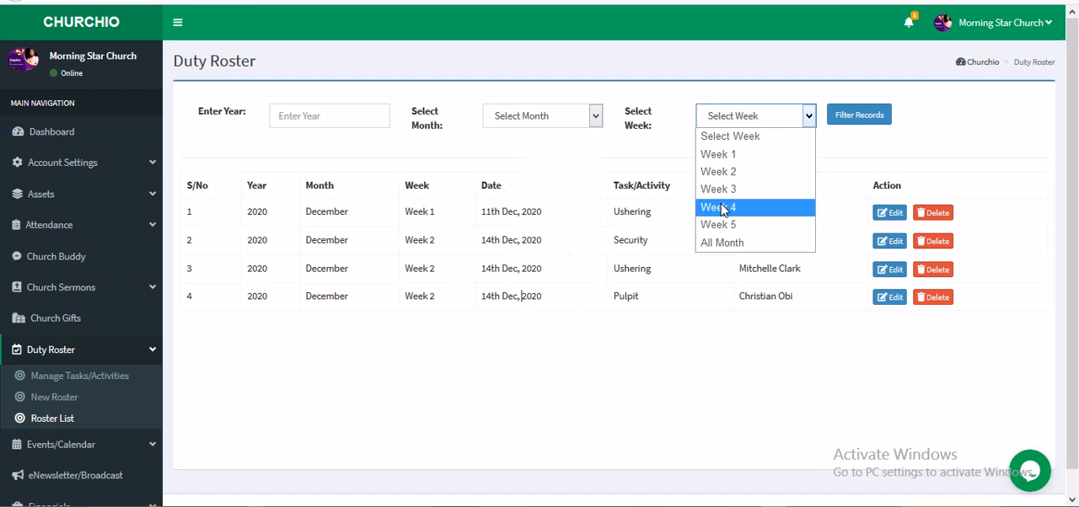
{"action": "left_click", "coordinate": [726, 135]}
Step: Filter the roster list by year 2020, month December and the All Month week option
{"action": "left_click", "coordinate": [740, 125]}
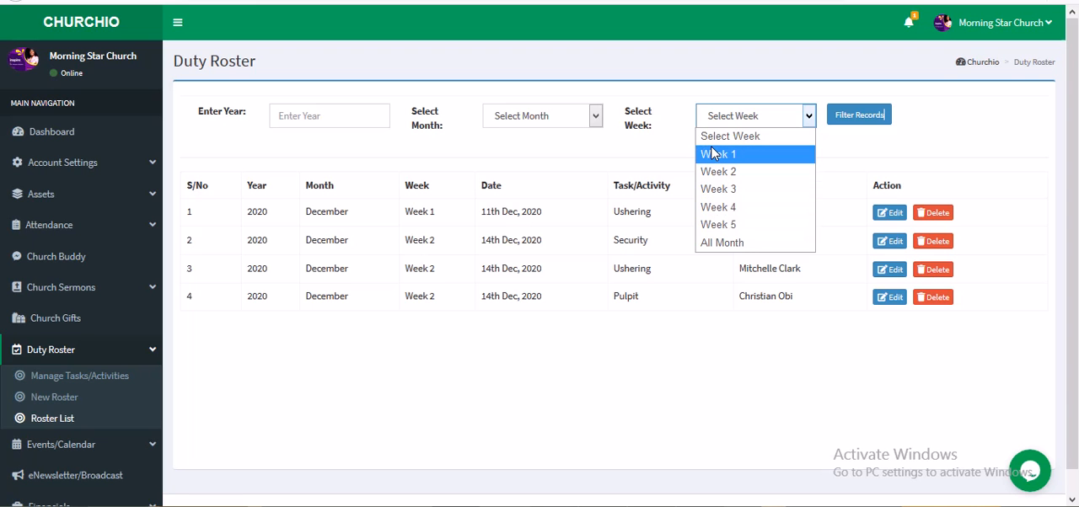
{"action": "left_click", "coordinate": [714, 245]}
{"action": "left_click", "coordinate": [579, 123]}
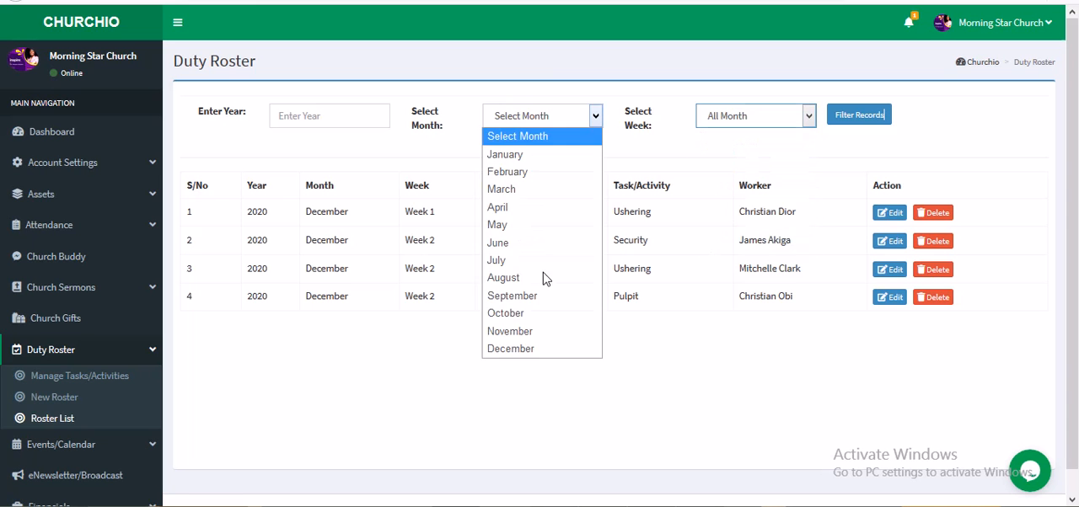
{"action": "left_click", "coordinate": [513, 349]}
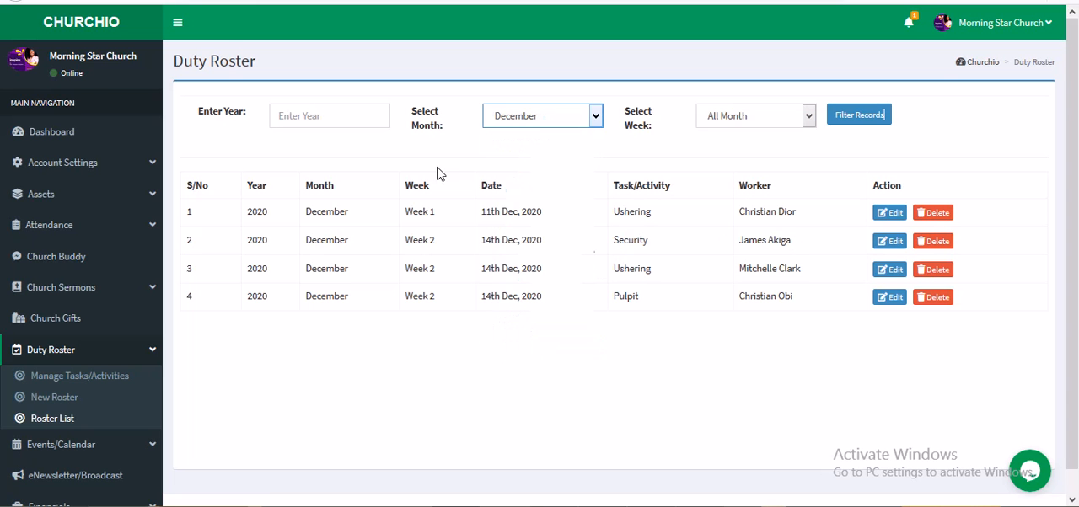
{"action": "left_click", "coordinate": [321, 120]}
{"action": "type", "text": "2020"}
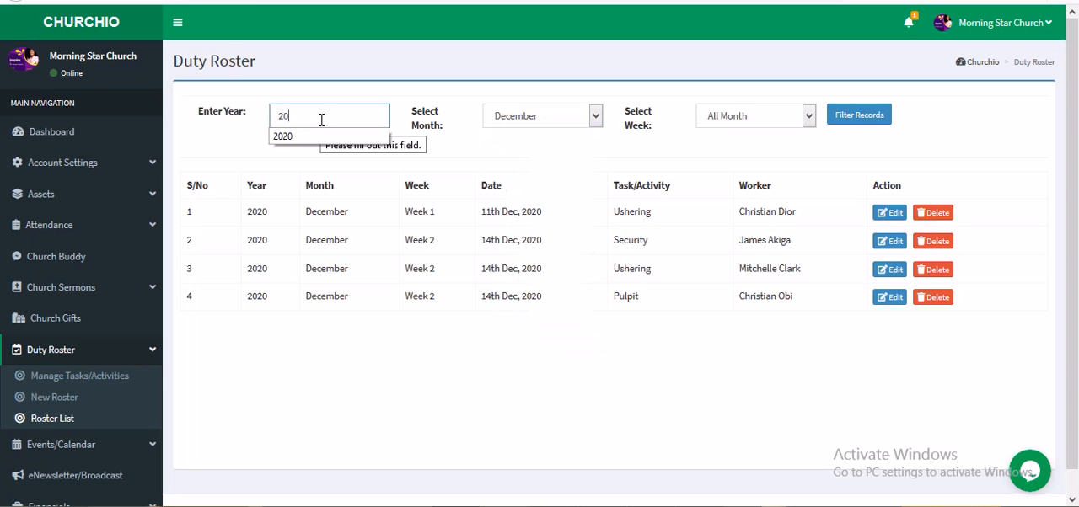
{"action": "left_click", "coordinate": [849, 118]}
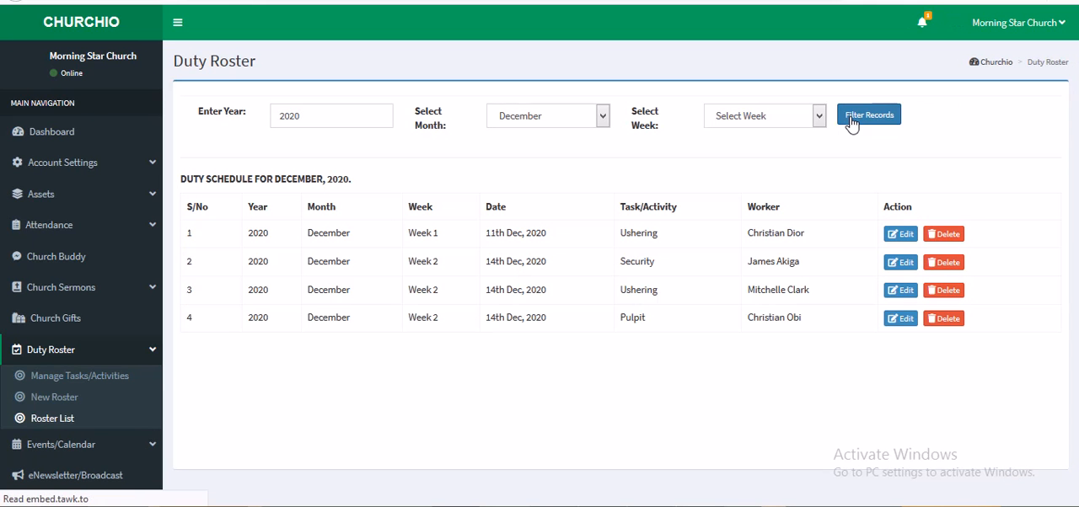
Step: Filter the December 2020 roster first by Week 1 and a second time by Week 2
{"action": "left_click", "coordinate": [785, 119]}
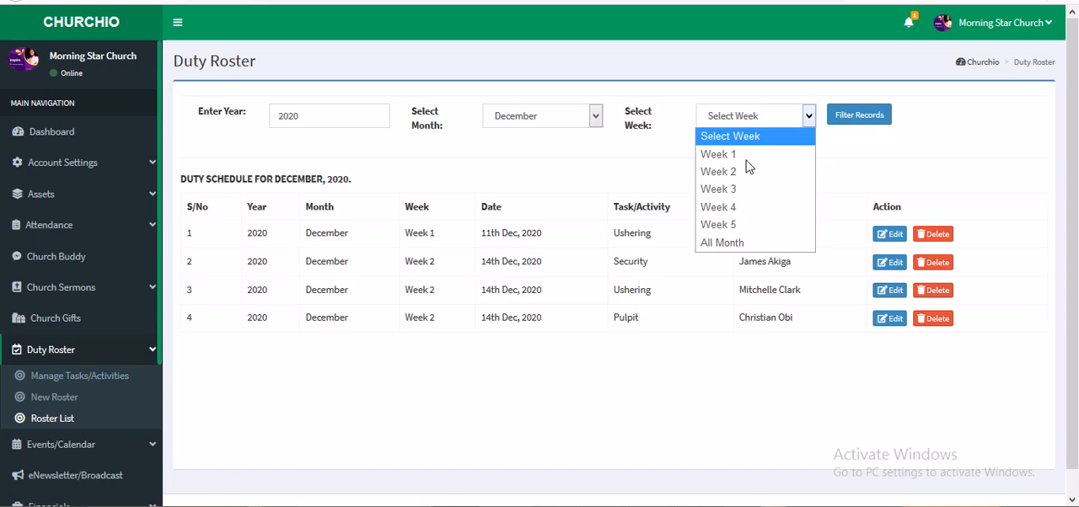
{"action": "left_click", "coordinate": [855, 122]}
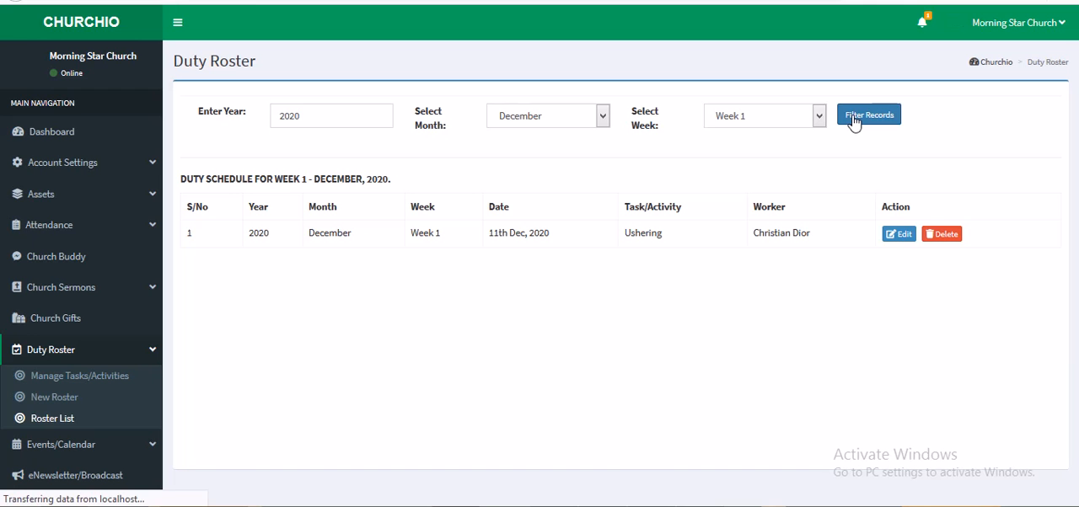
{"action": "left_click", "coordinate": [761, 123]}
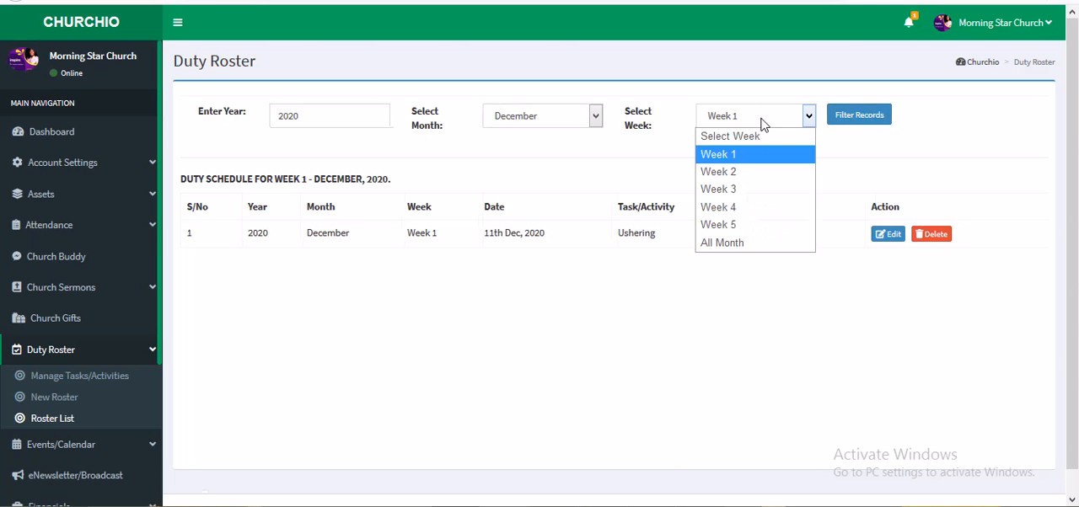
{"action": "left_click", "coordinate": [752, 172]}
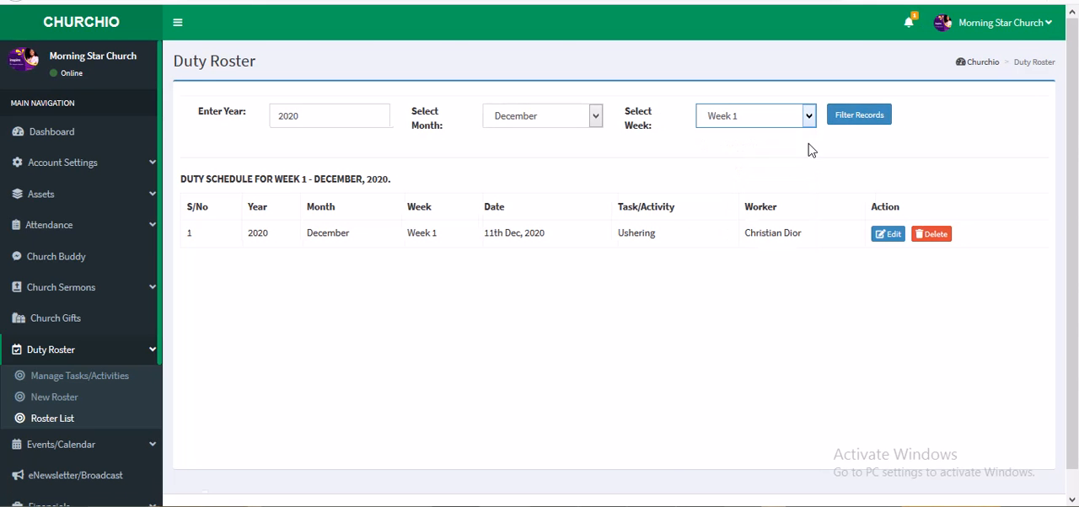
{"action": "left_click", "coordinate": [855, 115]}
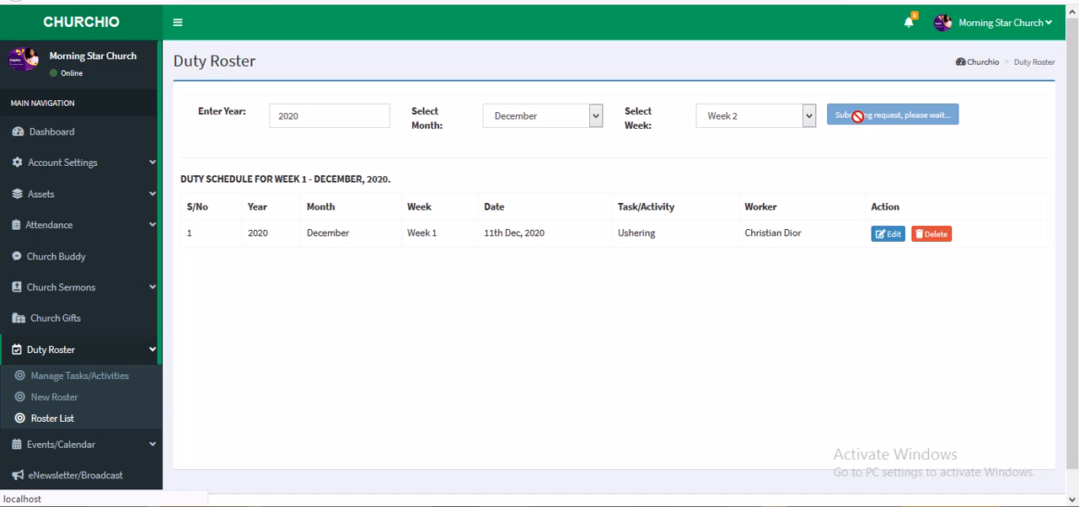